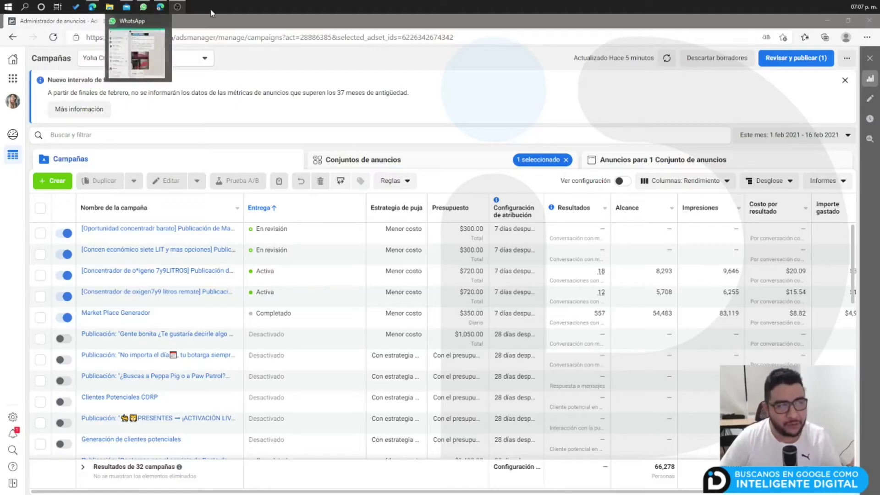
- Load Facebook in a new browser tab, open its Administrador de anuncios and dismiss the translation offer
{"action": "left_click", "coordinate": [122, 22]}
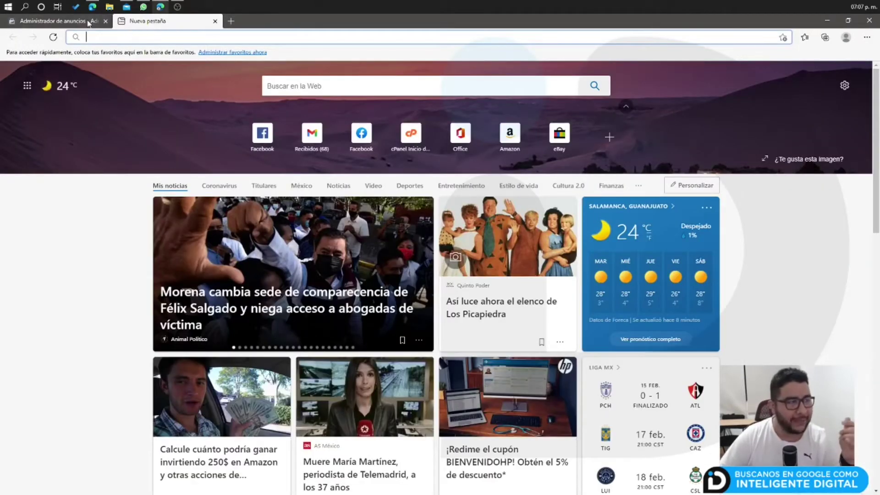
{"action": "left_click", "coordinate": [65, 21]}
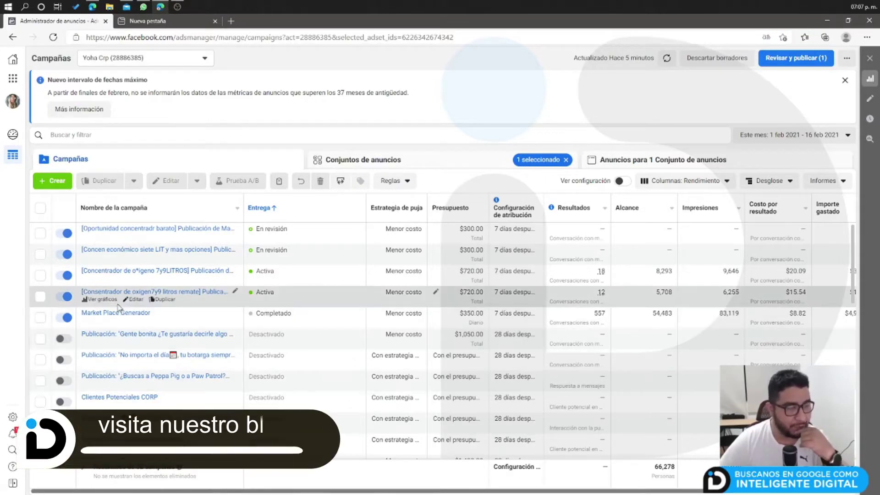
{"action": "left_click", "coordinate": [130, 23]}
{"action": "type", "text": "face"}
{"action": "key", "text": "Return"}
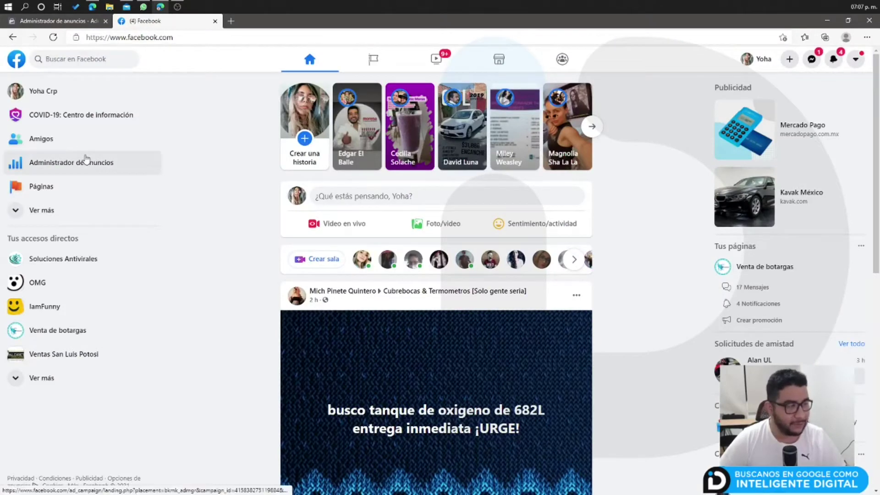
{"action": "left_click", "coordinate": [85, 163]}
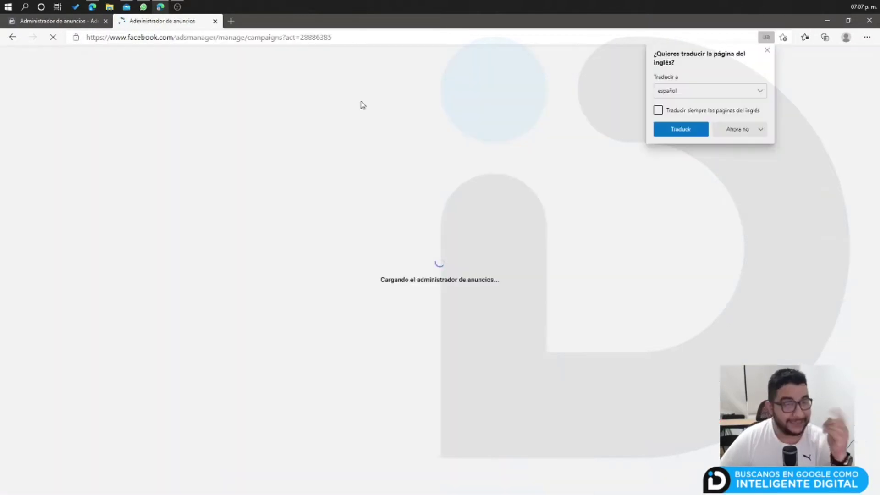
{"action": "left_click", "coordinate": [768, 50]}
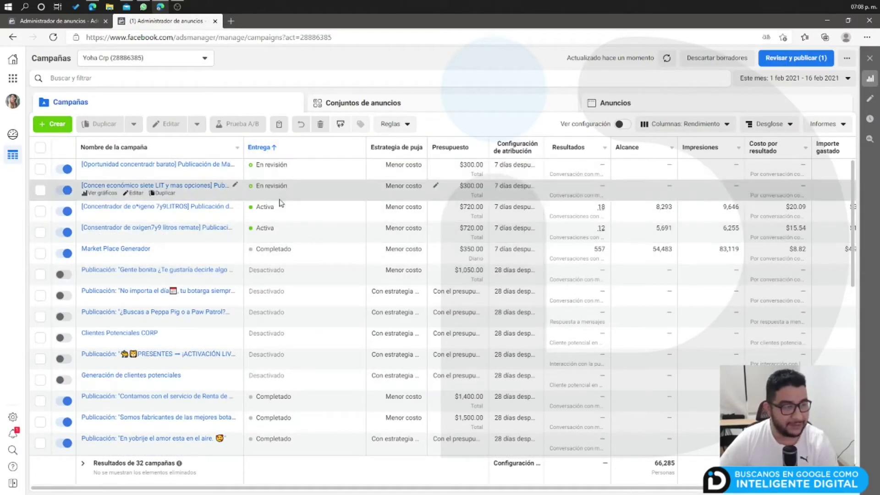
- Review the campaigns' results, cost per result and amount spent, and select the Market Place Generador campaign
{"action": "scroll", "coordinate": [147, 266], "scroll_direction": "down", "scroll_amount": 1}
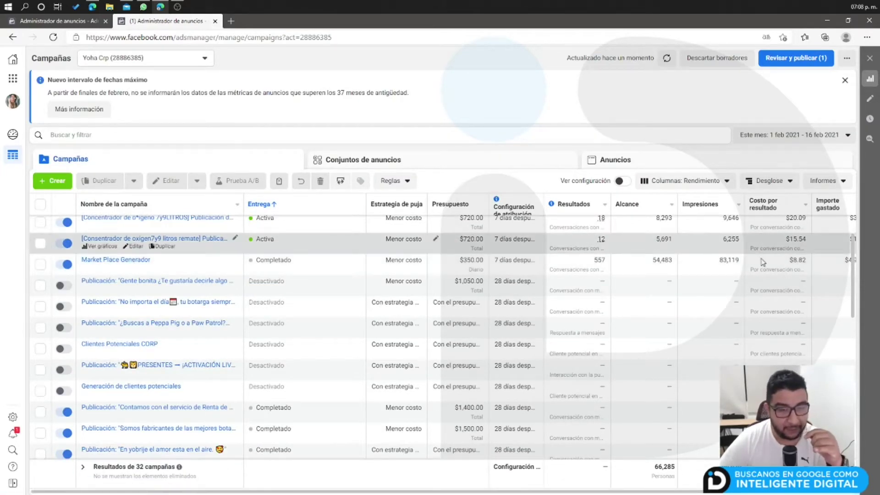
{"action": "left_click_drag", "start_coordinate": [578, 493], "coordinate": [614, 493]}
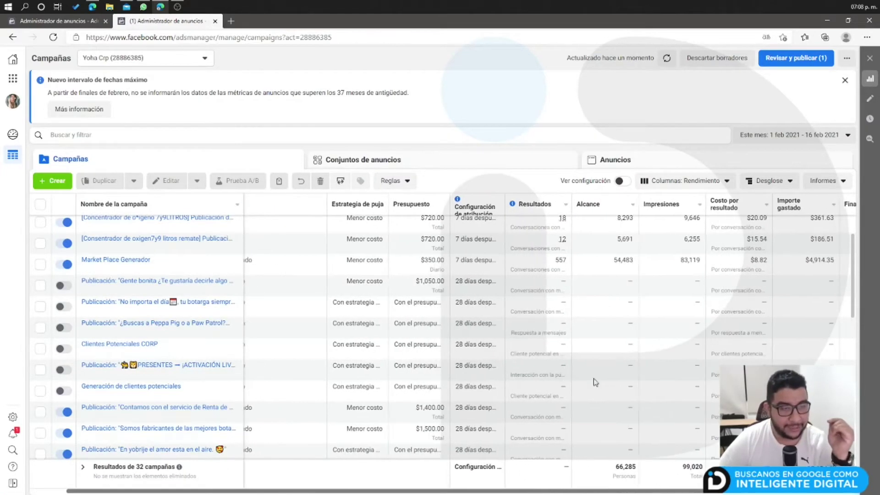
{"action": "left_click", "coordinate": [616, 262]}
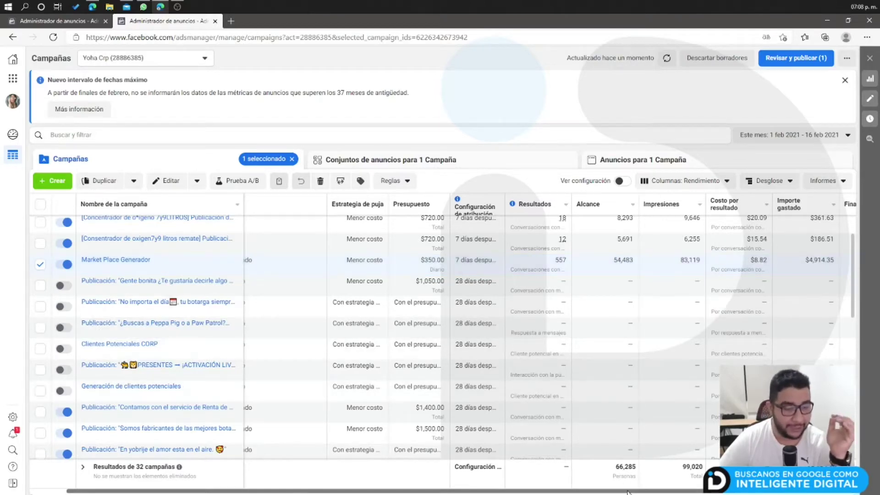
{"action": "left_click_drag", "start_coordinate": [628, 492], "coordinate": [415, 466]}
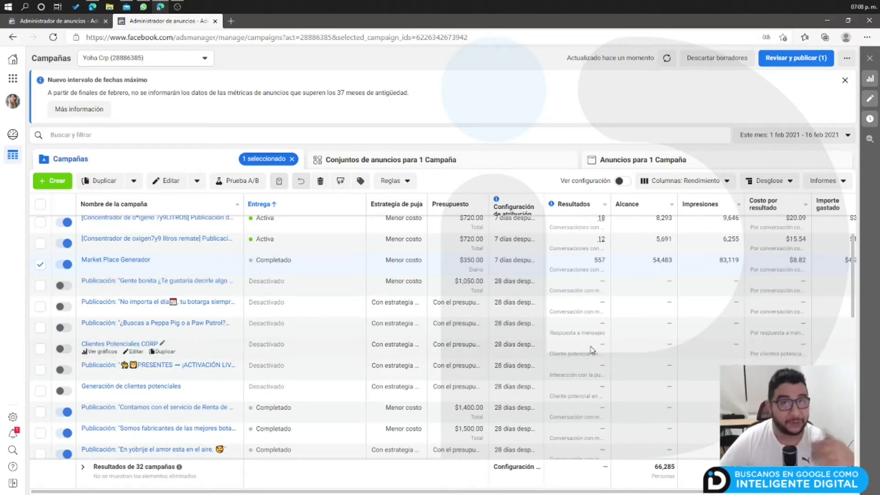
{"action": "left_click", "coordinate": [41, 265]}
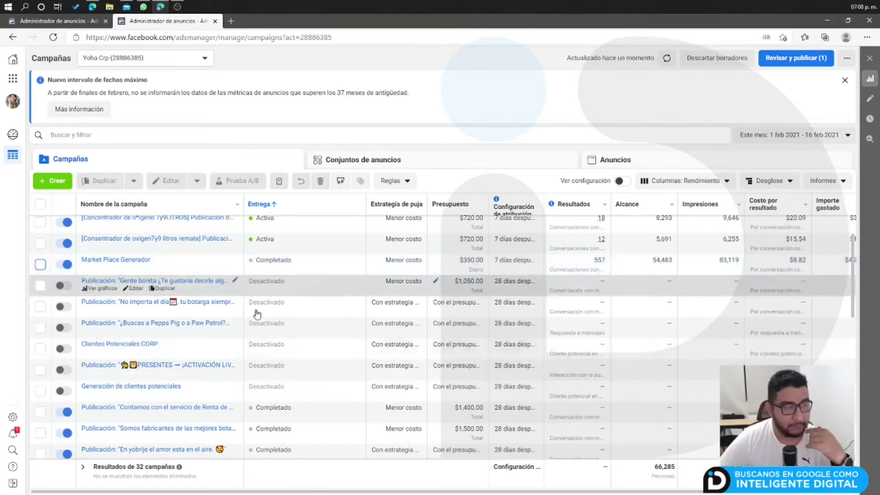
{"action": "left_click", "coordinate": [40, 265]}
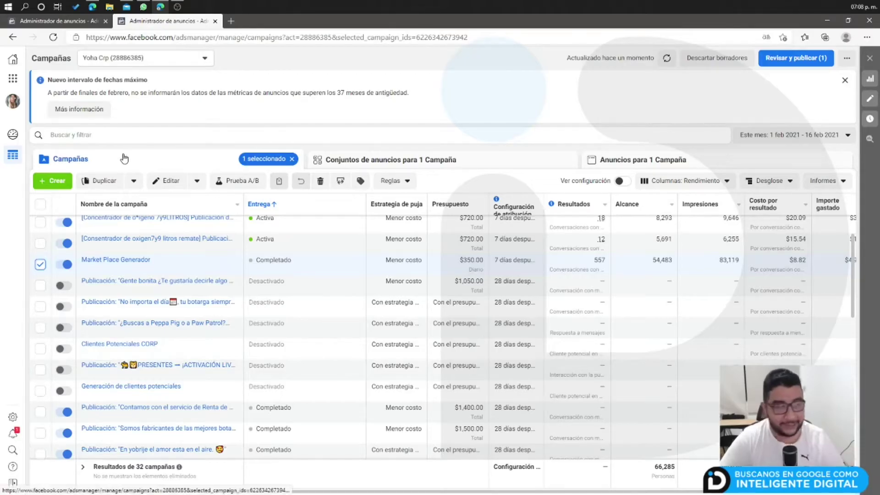
{"action": "key", "text": "ctrl+Print"}
{"action": "left_click_drag", "start_coordinate": [67, 146], "coordinate": [399, 273]}
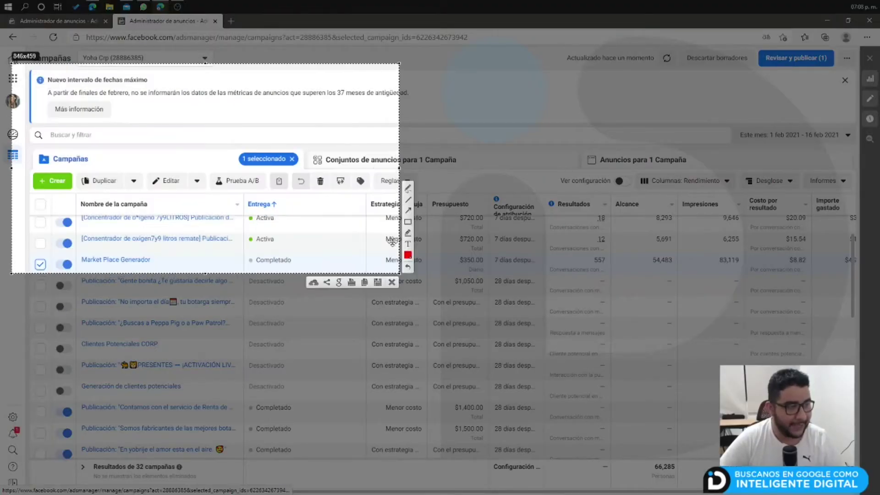
{"action": "left_click", "coordinate": [408, 209]}
{"action": "mouse_move", "coordinate": [337, 86]}
{"action": "left_mouse_down"}
{"action": "mouse_move", "coordinate": [293, 120]}
{"action": "mouse_move", "coordinate": [195, 162]}
{"action": "left_mouse_up"}
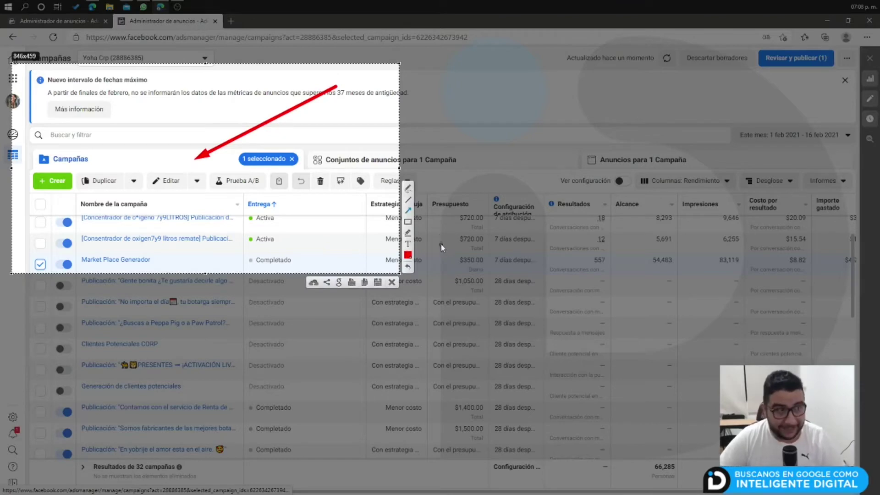
{"action": "key", "text": "Escape"}
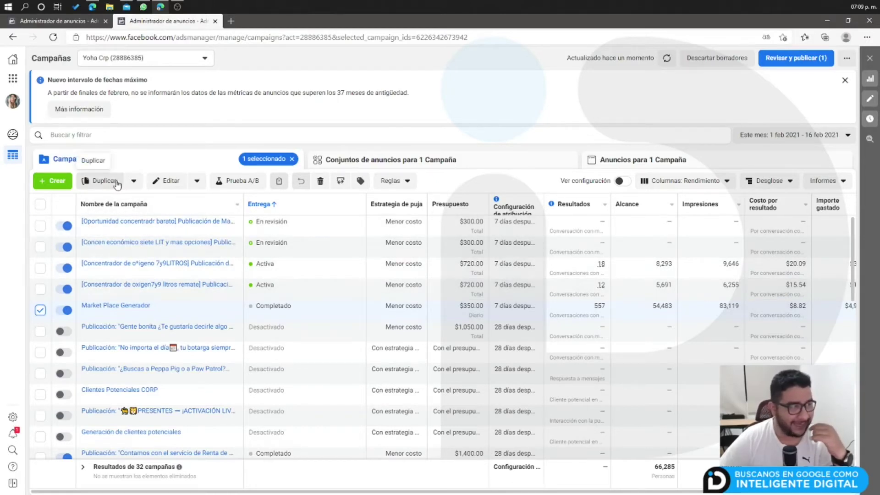
- Duplicate the selected campaign once as a new campaign, keeping existing reactions, comments and shares on the new ads
{"action": "left_click", "coordinate": [133, 181]}
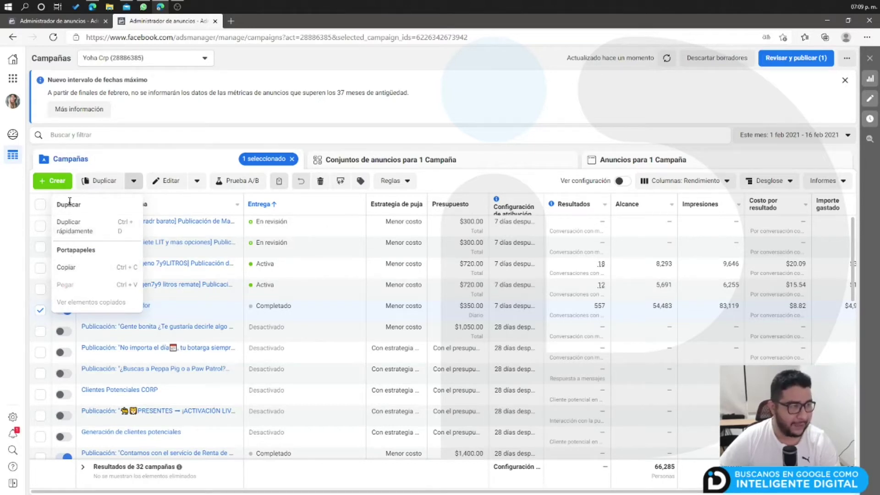
{"action": "left_click", "coordinate": [105, 181]}
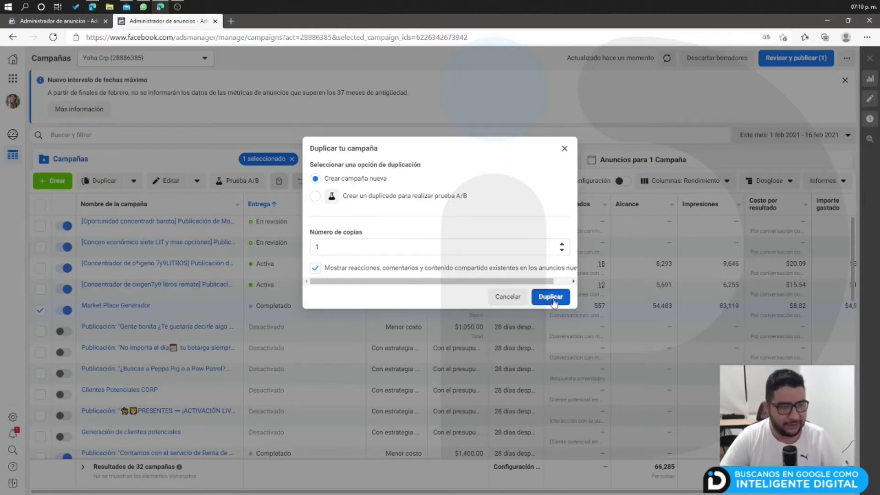
{"action": "left_click", "coordinate": [551, 298]}
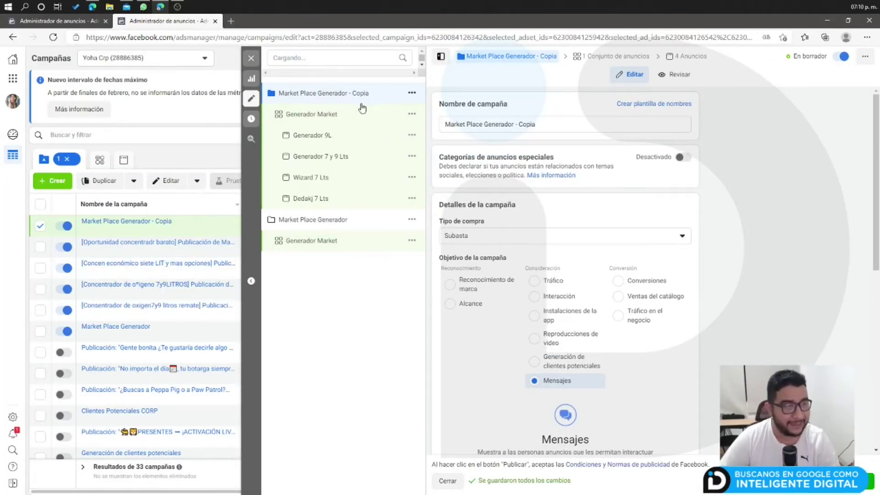
- In the copied campaign's Generador Market ad set, set the end date to 15/3/2021 at 18:00
{"action": "left_click", "coordinate": [333, 119]}
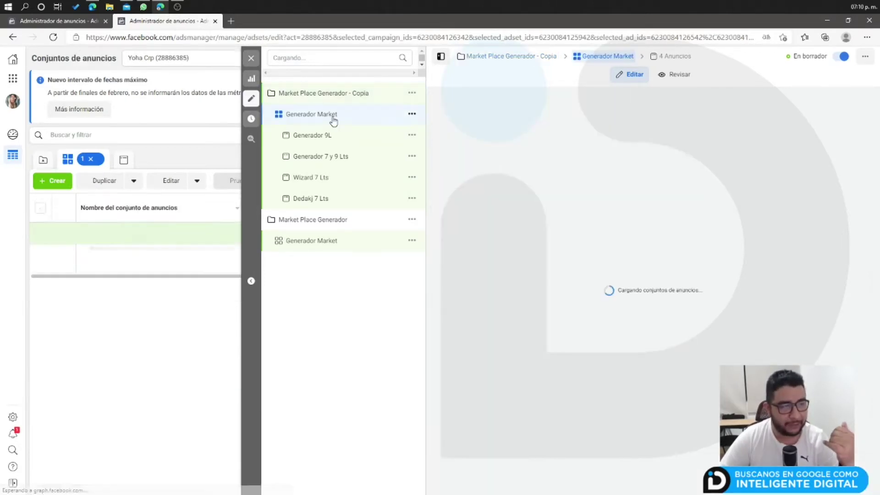
{"action": "scroll", "coordinate": [518, 222], "scroll_direction": "down", "scroll_amount": 1}
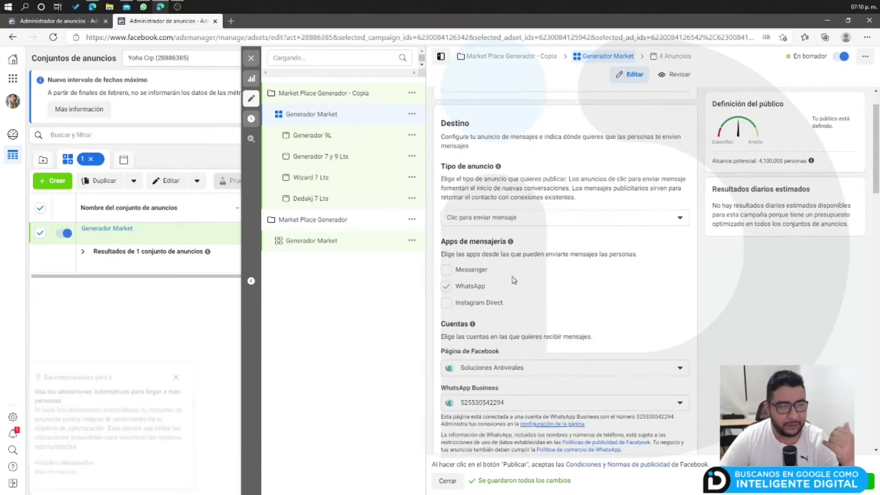
{"action": "scroll", "coordinate": [462, 283], "scroll_direction": "down", "scroll_amount": 3}
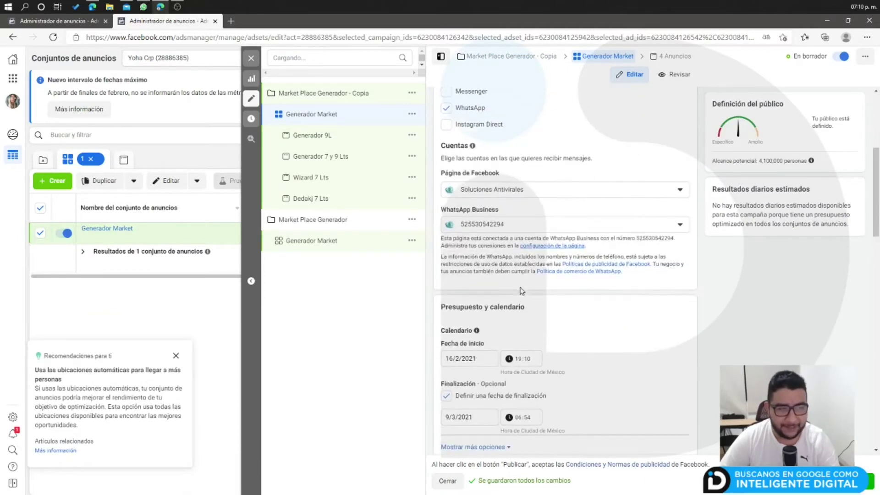
{"action": "scroll", "coordinate": [535, 300], "scroll_direction": "down", "scroll_amount": 1}
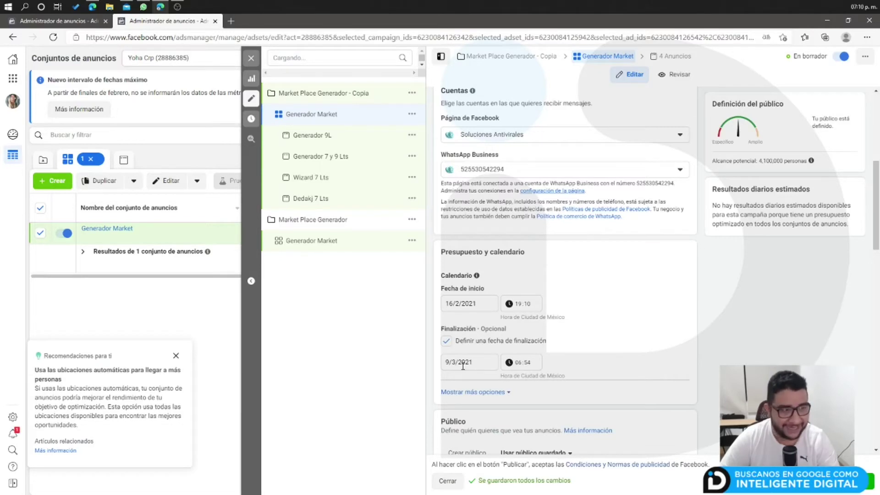
{"action": "left_click", "coordinate": [463, 366]}
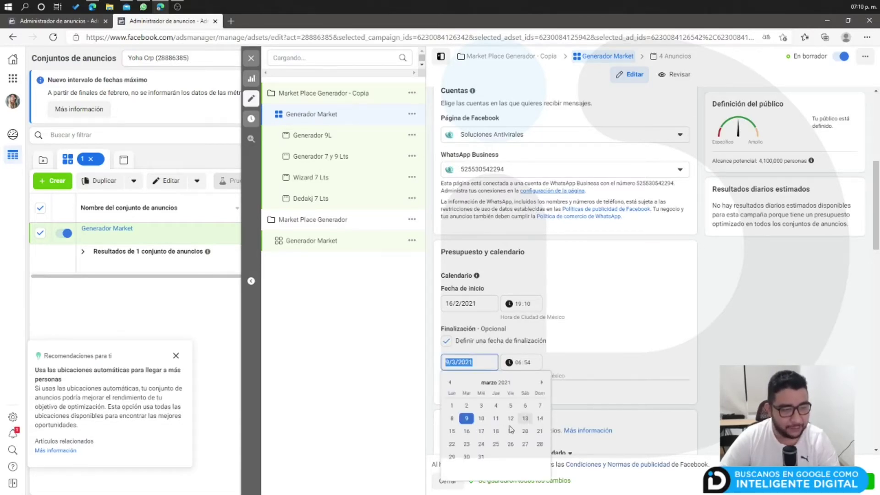
{"action": "left_click", "coordinate": [452, 431]}
{"action": "left_click", "coordinate": [521, 363]}
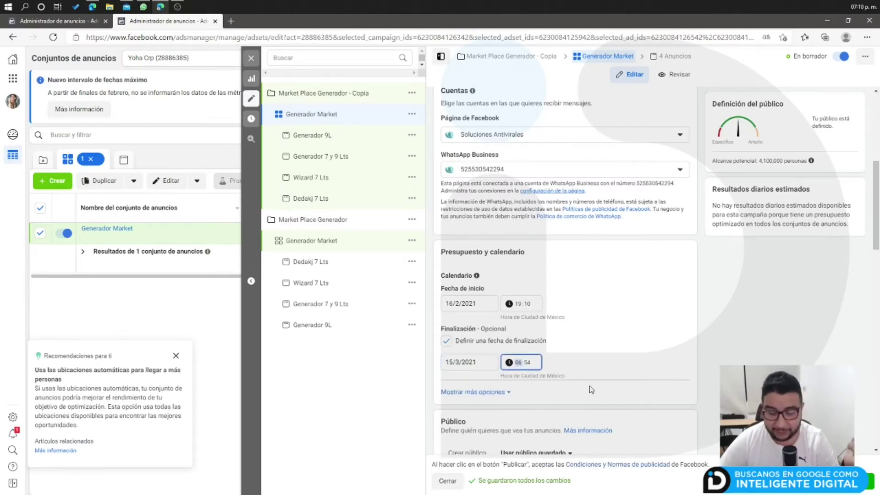
{"action": "type", "text": "1800"}
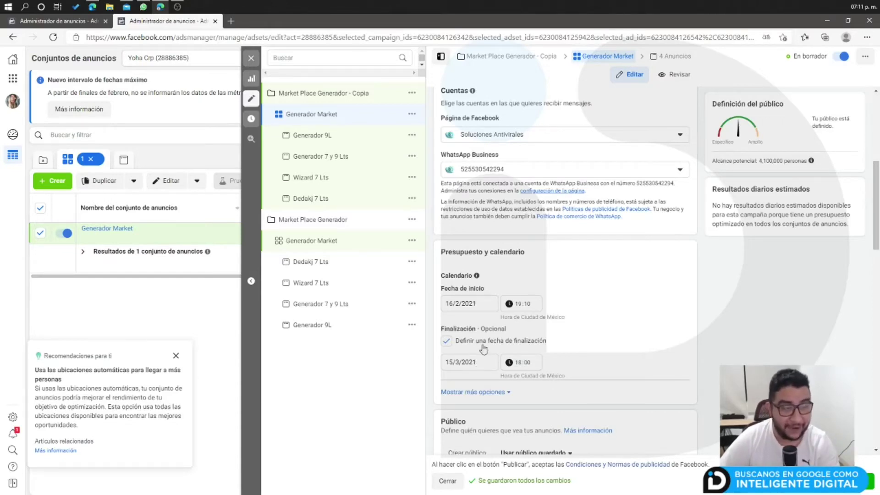
- Examine the ad set's saved audience, manual placements and delivery optimization, and expand the Feed placement group
{"action": "scroll", "coordinate": [624, 376], "scroll_direction": "down", "scroll_amount": 1}
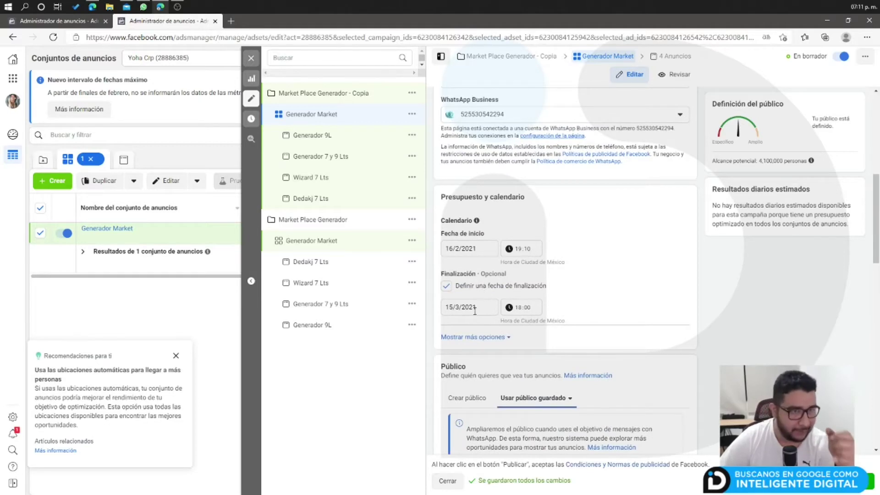
{"action": "scroll", "coordinate": [483, 336], "scroll_direction": "down", "scroll_amount": 1}
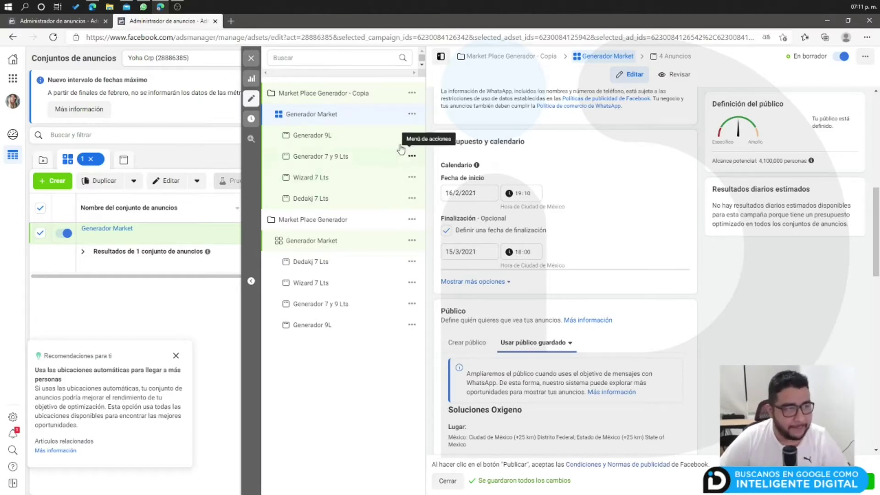
{"action": "scroll", "coordinate": [614, 369], "scroll_direction": "down", "scroll_amount": 3}
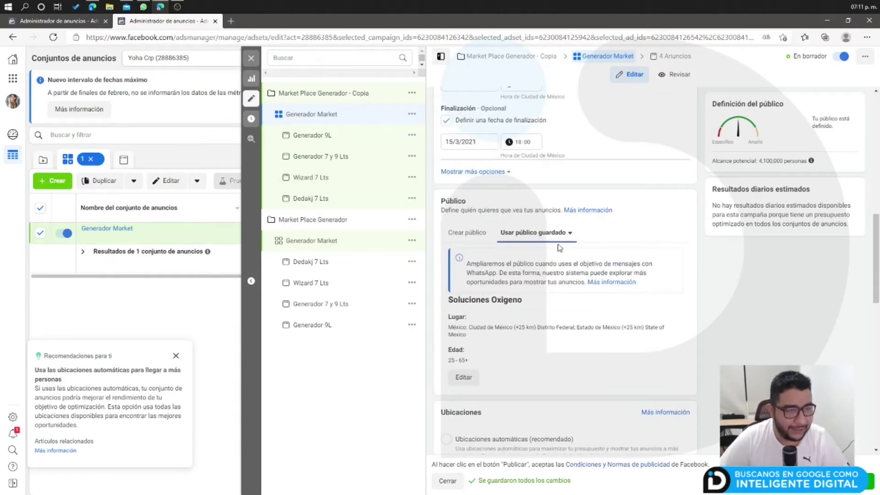
{"action": "scroll", "coordinate": [592, 296], "scroll_direction": "up", "scroll_amount": 1}
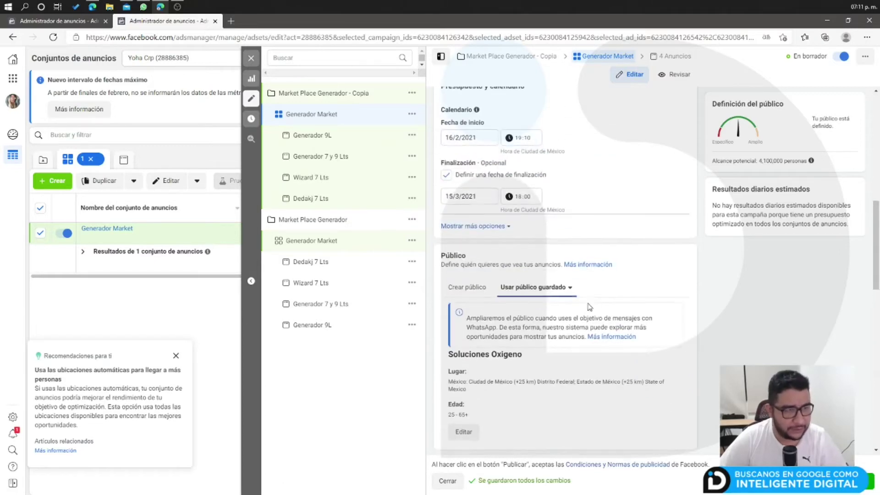
{"action": "scroll", "coordinate": [550, 321], "scroll_direction": "down", "scroll_amount": 1}
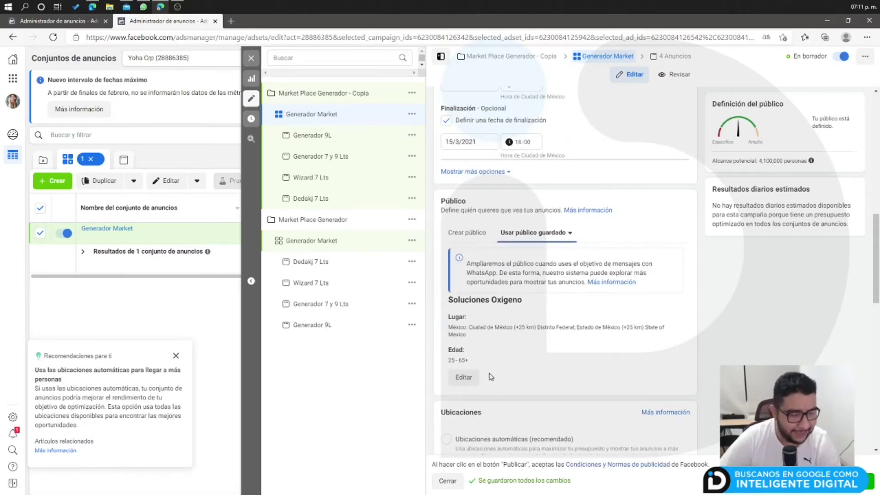
{"action": "scroll", "coordinate": [491, 377], "scroll_direction": "down", "scroll_amount": 2}
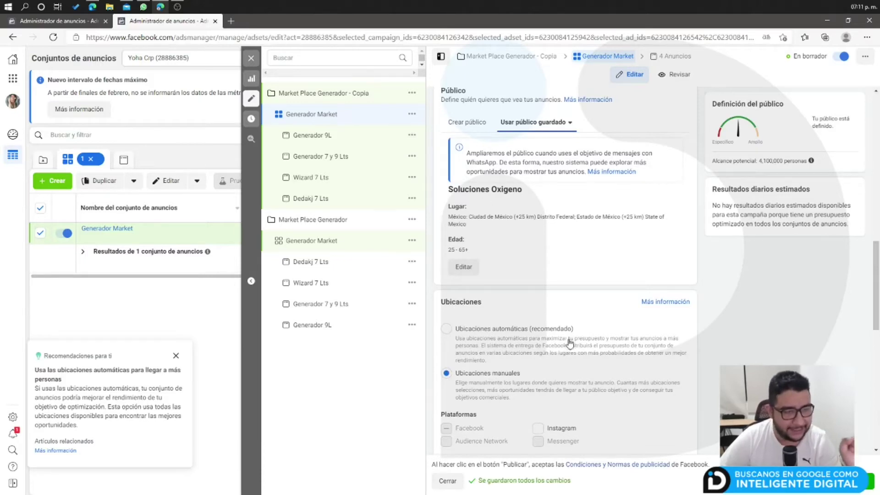
{"action": "scroll", "coordinate": [568, 346], "scroll_direction": "down", "scroll_amount": 2}
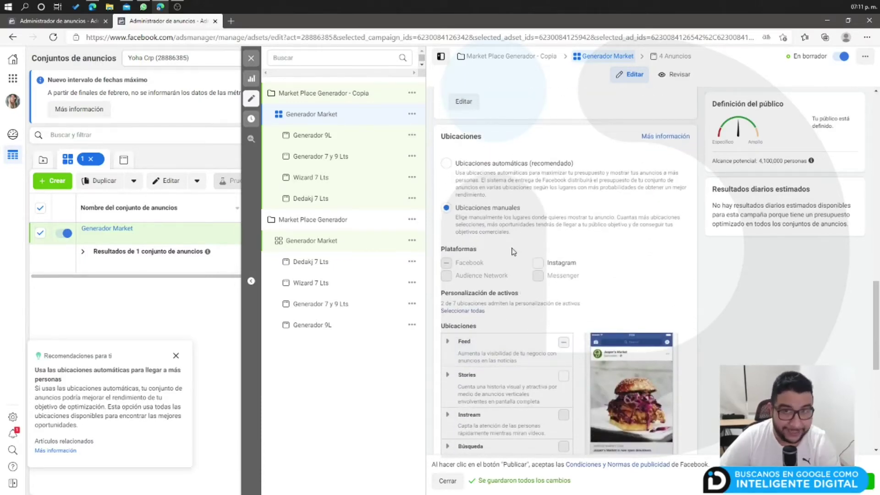
{"action": "scroll", "coordinate": [516, 254], "scroll_direction": "down", "scroll_amount": 3}
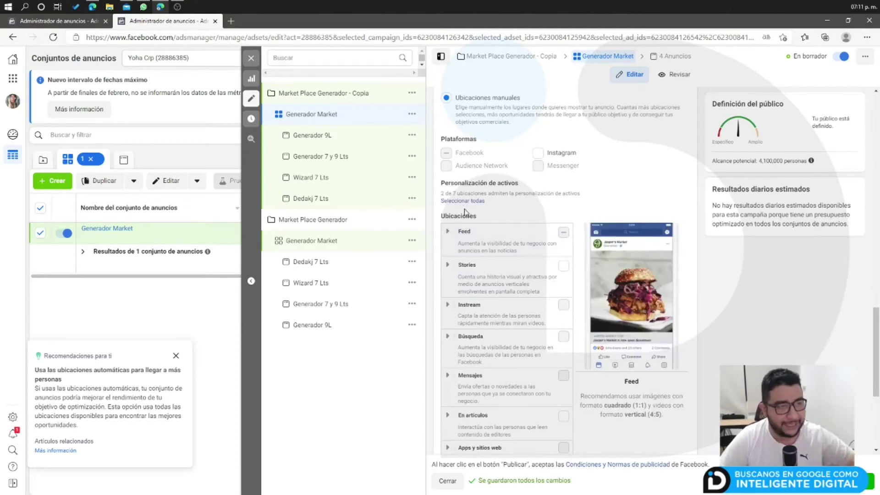
{"action": "scroll", "coordinate": [550, 248], "scroll_direction": "down", "scroll_amount": 2}
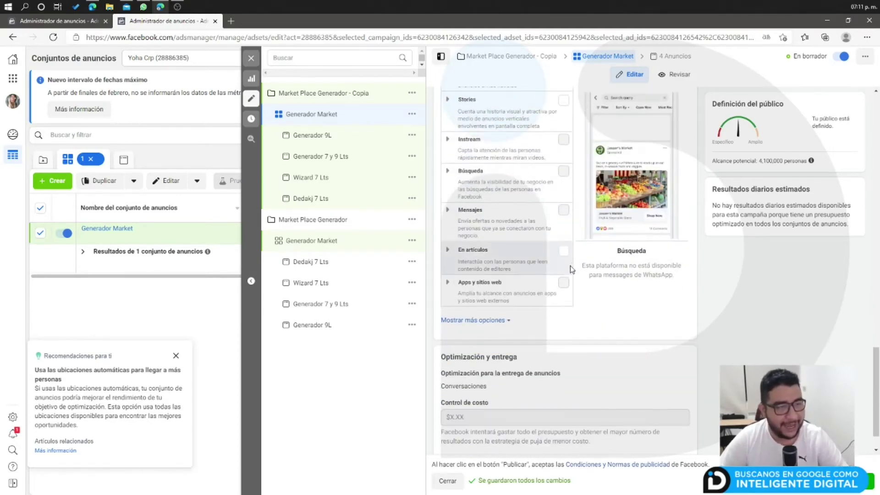
{"action": "scroll", "coordinate": [458, 246], "scroll_direction": "up", "scroll_amount": 2}
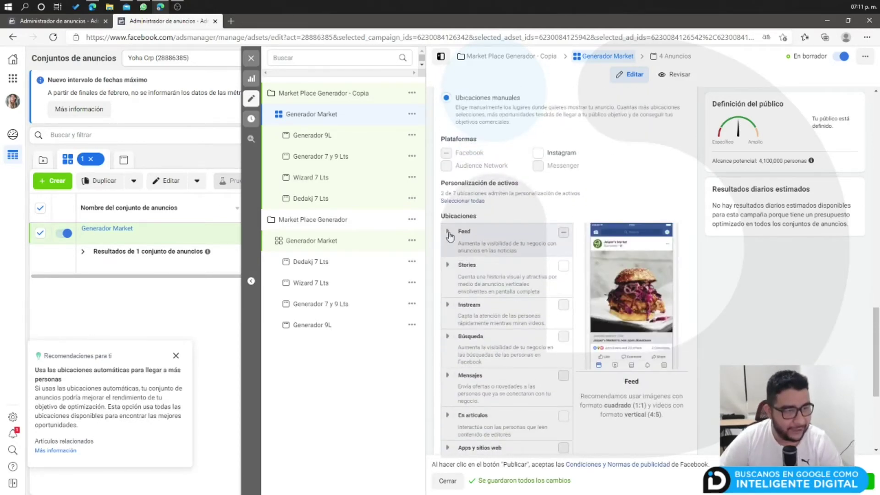
{"action": "left_click", "coordinate": [448, 234]}
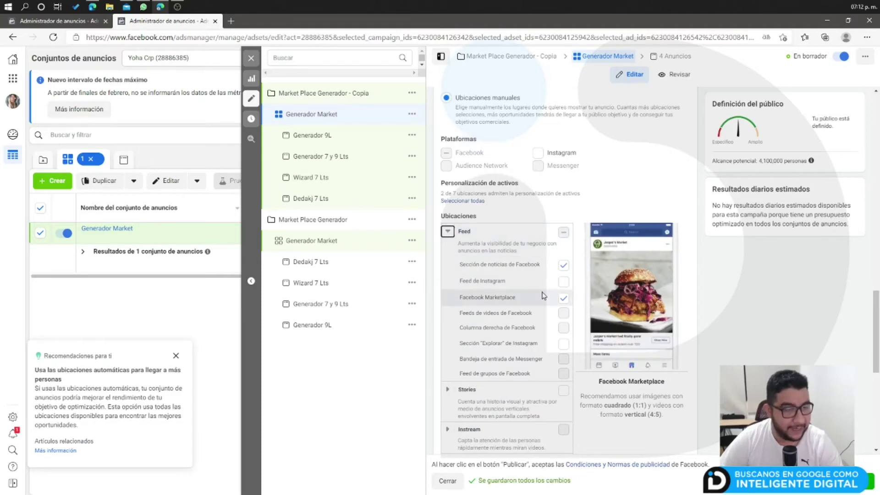
- Review the ad set's remaining placements and delivery optimization, and preview the four ads in the copied campaign
{"action": "scroll", "coordinate": [877, 352], "scroll_direction": "down", "scroll_amount": 5}
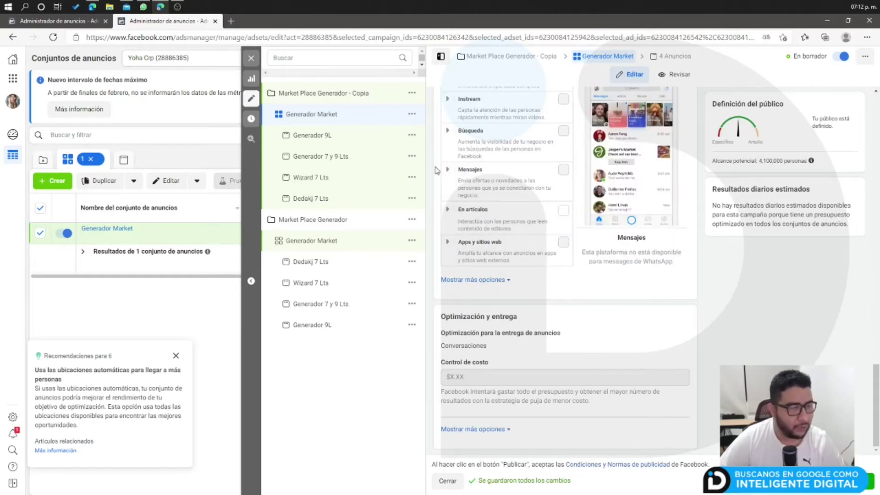
{"action": "left_click", "coordinate": [310, 138]}
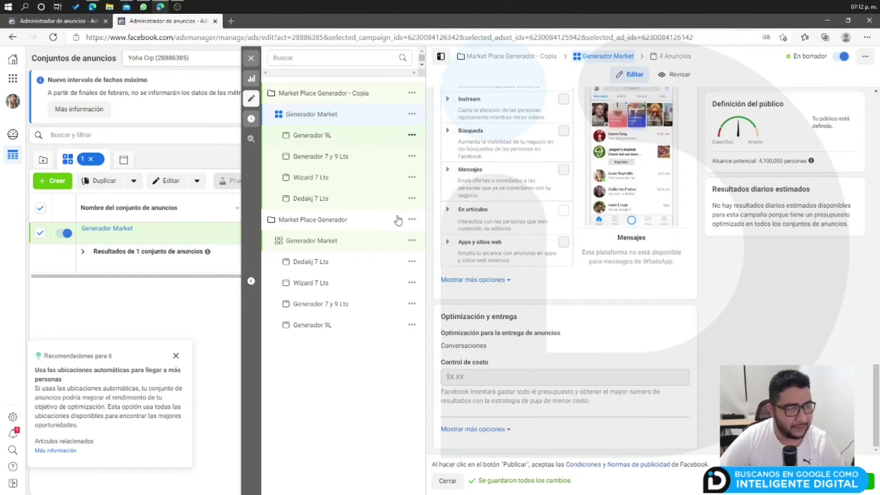
{"action": "left_click", "coordinate": [331, 164]}
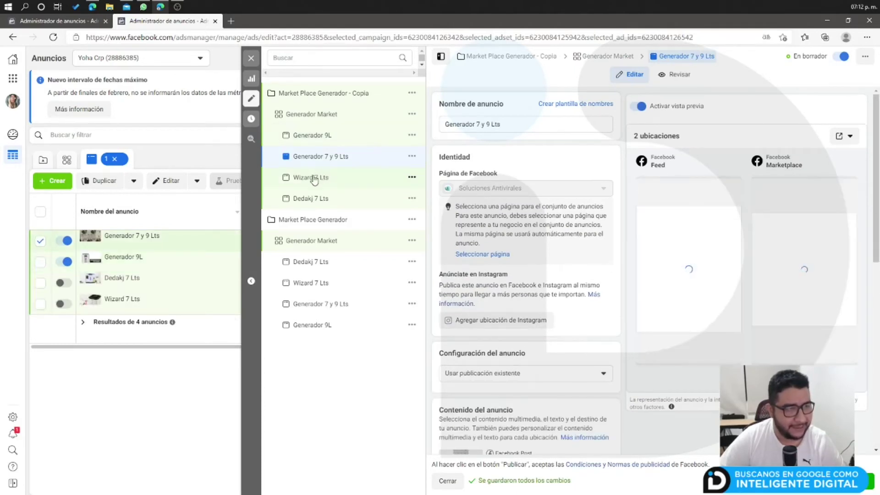
{"action": "left_click", "coordinate": [314, 179]}
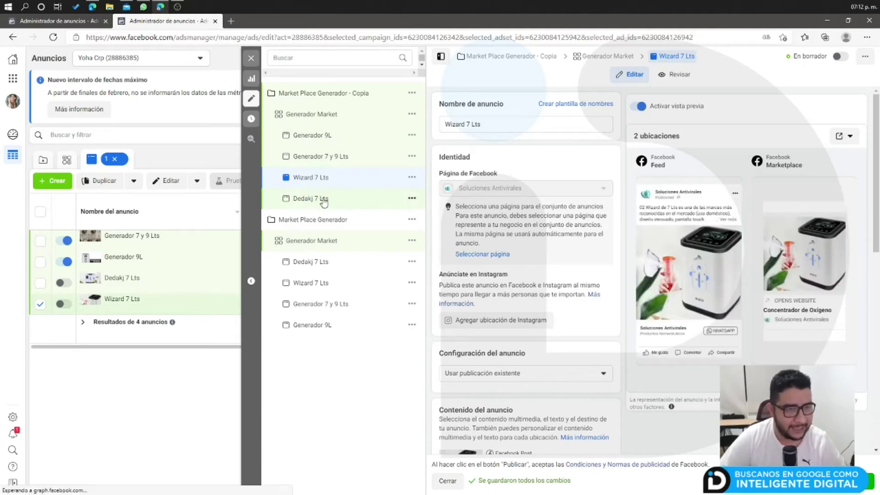
{"action": "left_click", "coordinate": [321, 199]}
- Check the copied Generador 7 y 9 Lts ad's existing post, call to action and tracking settings, and publish it
{"action": "left_click", "coordinate": [325, 159]}
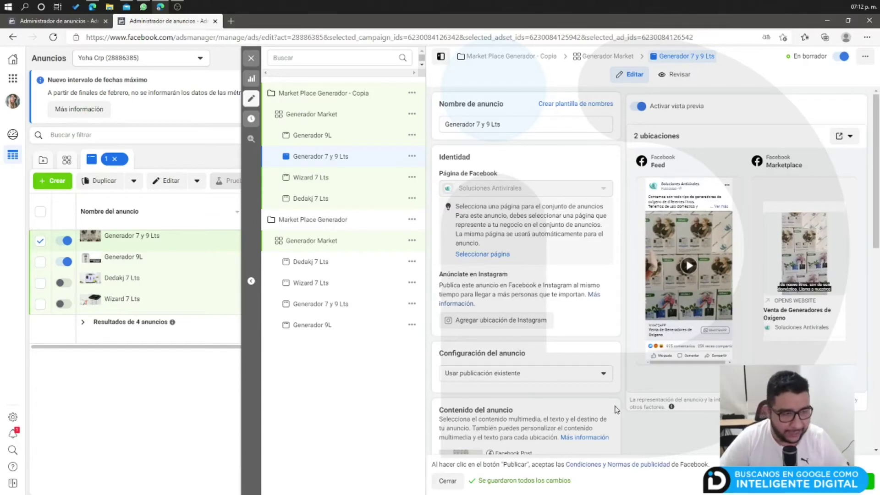
{"action": "scroll", "coordinate": [616, 409], "scroll_direction": "down", "scroll_amount": 10}
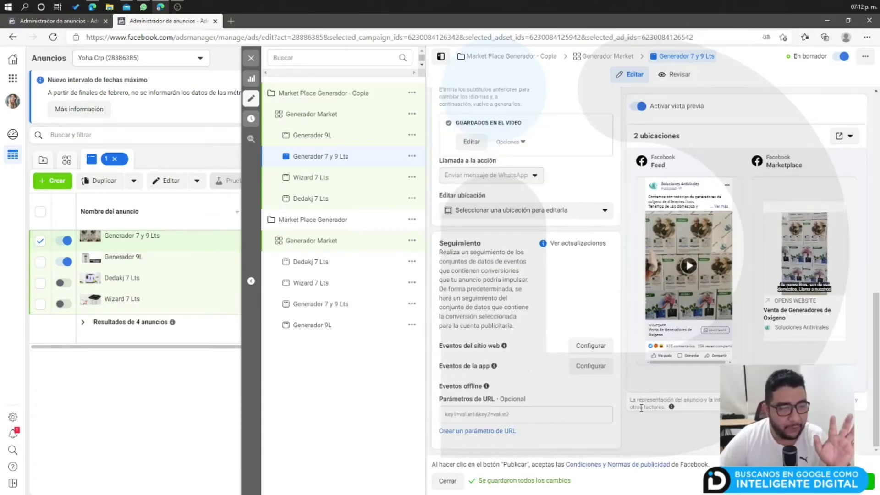
{"action": "scroll", "coordinate": [497, 387], "scroll_direction": "up", "scroll_amount": 6}
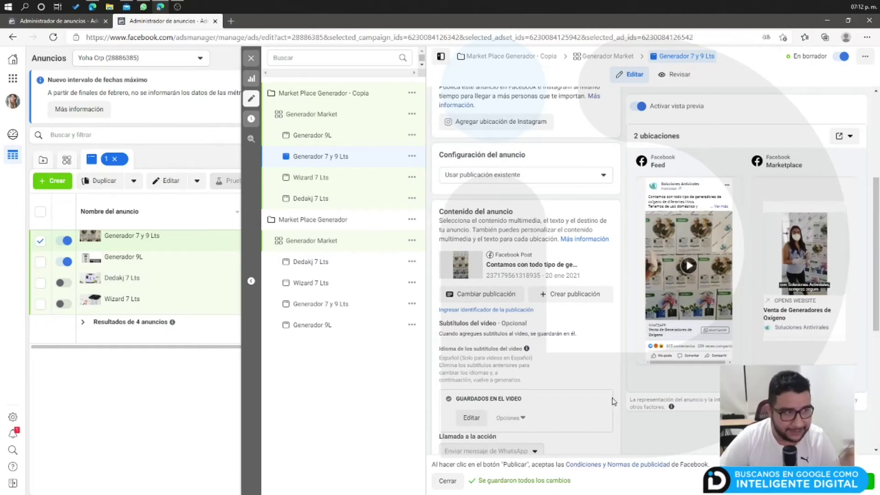
{"action": "scroll", "coordinate": [531, 323], "scroll_direction": "down", "scroll_amount": 2}
{"action": "scroll", "coordinate": [833, 360], "scroll_direction": "down", "scroll_amount": 3}
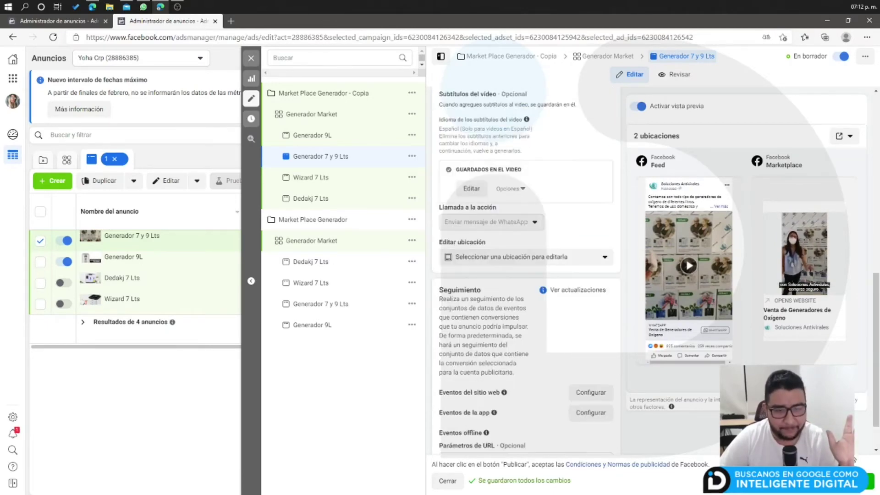
{"action": "left_click", "coordinate": [875, 490]}
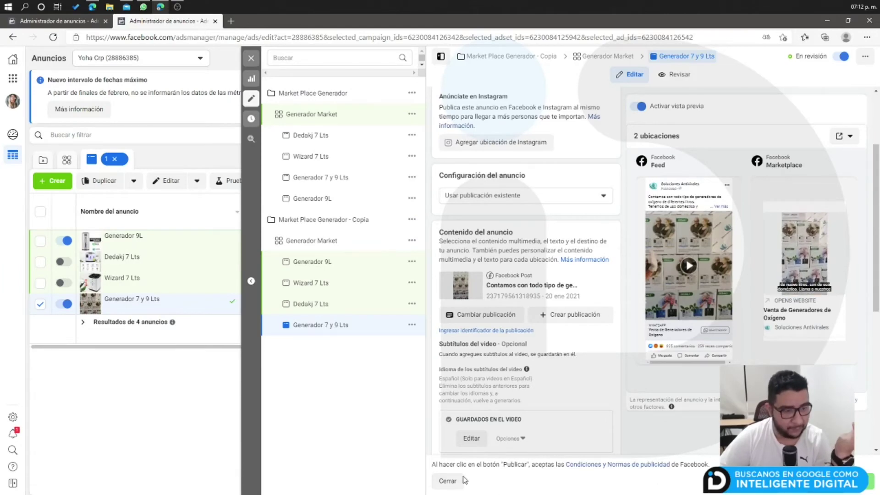
- Close the ad editor and return to the campaign list with the campaign selection cleared
{"action": "left_click", "coordinate": [456, 482]}
{"action": "left_click", "coordinate": [142, 169]}
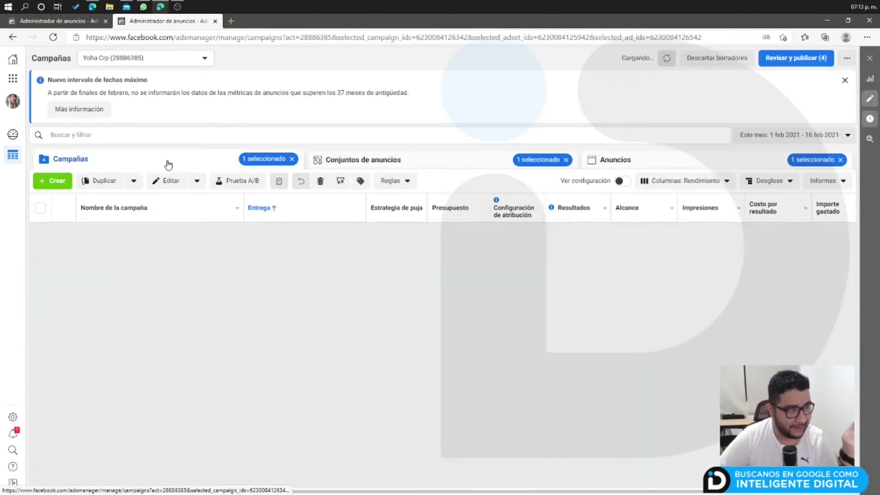
{"action": "left_click", "coordinate": [292, 160]}
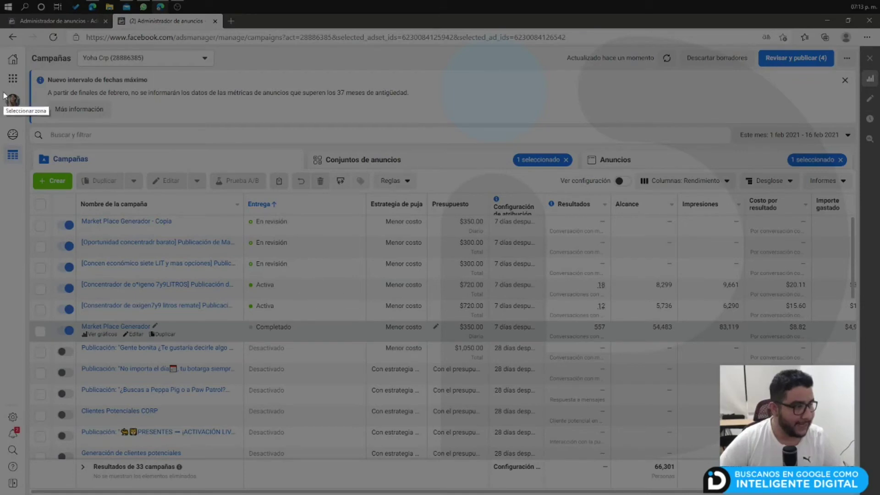
- Capture the campaign list area, mark the Market Place Generador campaign and its copy with red arrows, and discard the capture
{"action": "left_click_drag", "start_coordinate": [1, 91], "coordinate": [632, 457]}
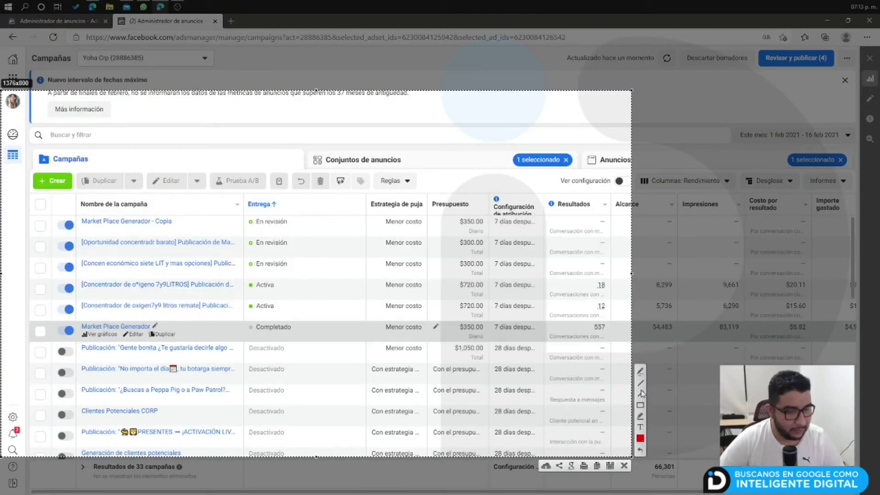
{"action": "left_click_drag", "start_coordinate": [397, 306], "coordinate": [299, 328]}
{"action": "left_click_drag", "start_coordinate": [436, 220], "coordinate": [195, 225]}
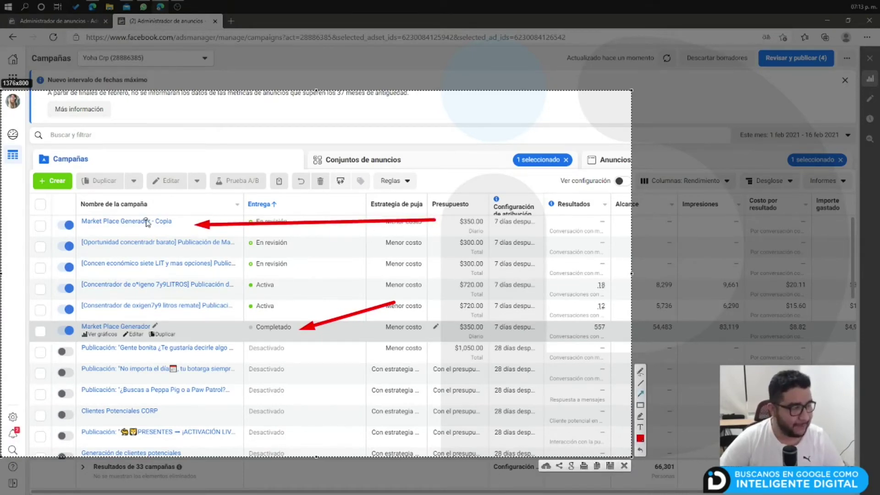
{"action": "left_click_drag", "start_coordinate": [144, 222], "coordinate": [141, 329]}
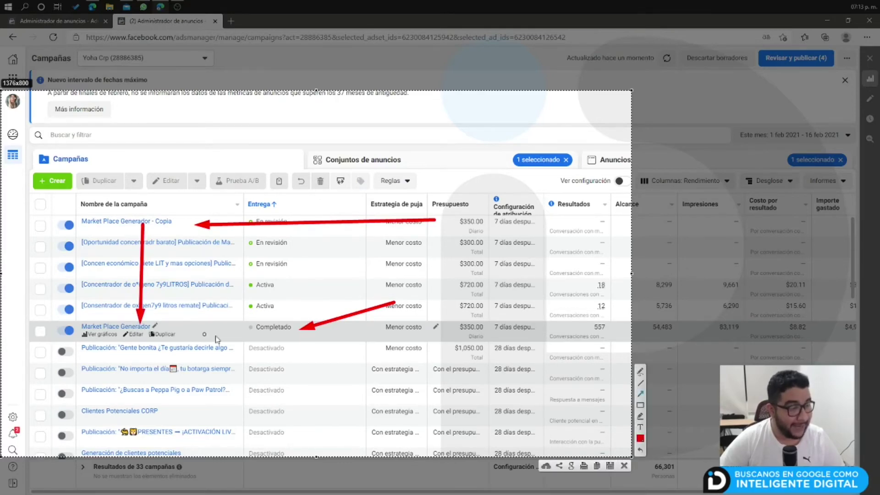
{"action": "key", "text": "Escape"}
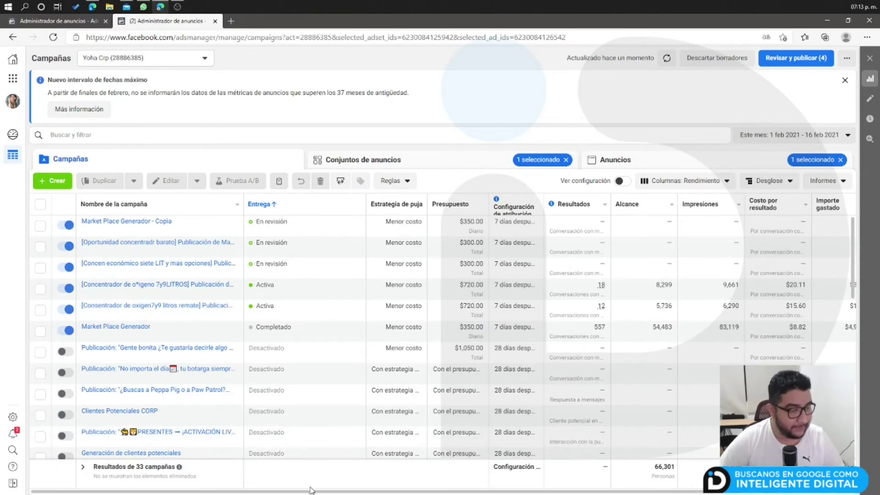
- Compare the campaigns' results, cost per result, amount spent and end dates
{"action": "left_click_drag", "start_coordinate": [387, 491], "coordinate": [464, 492]}
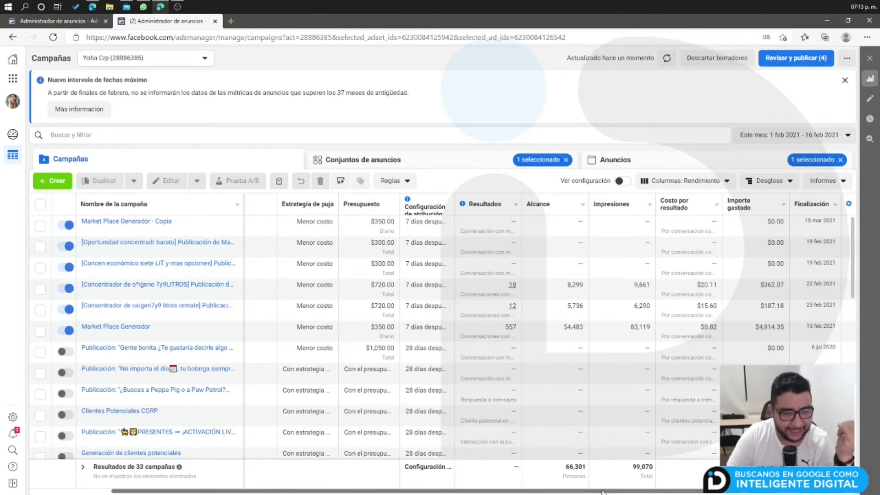
{"action": "left_click_drag", "start_coordinate": [602, 492], "coordinate": [504, 492]}
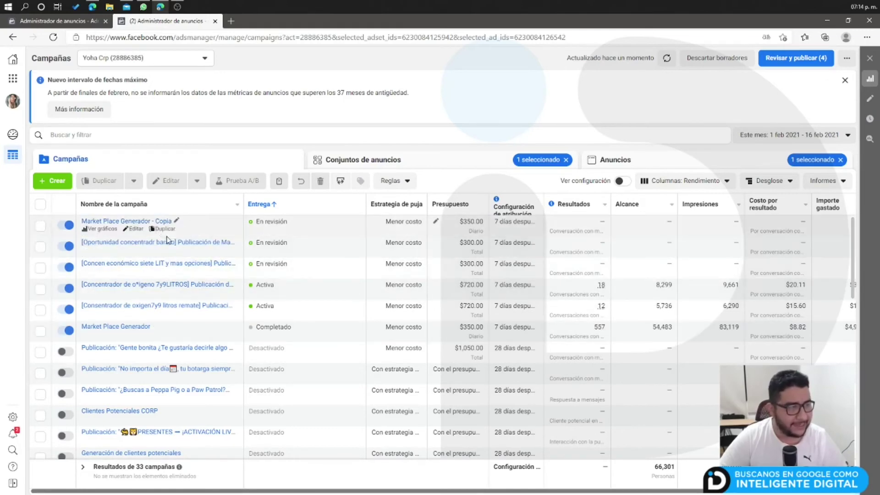
- In the copied campaign's Generador Market ad set, turn on the Dedakj 7 Lts and Wizard 7 Lts ads, and return to the campaign list
{"action": "left_click", "coordinate": [155, 222]}
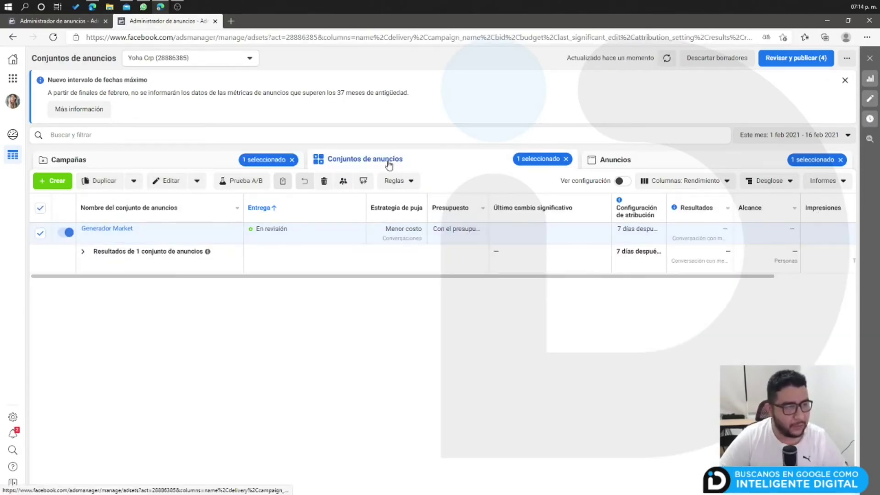
{"action": "left_click", "coordinate": [122, 229]}
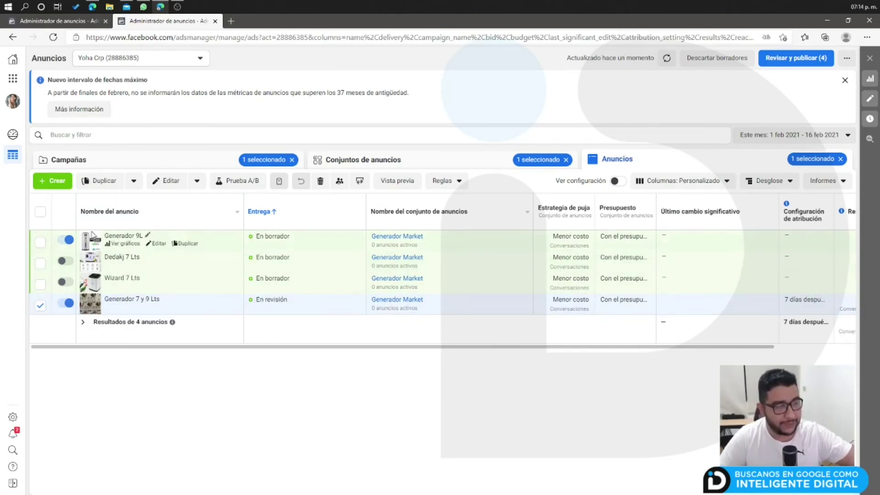
{"action": "left_click", "coordinate": [137, 284]}
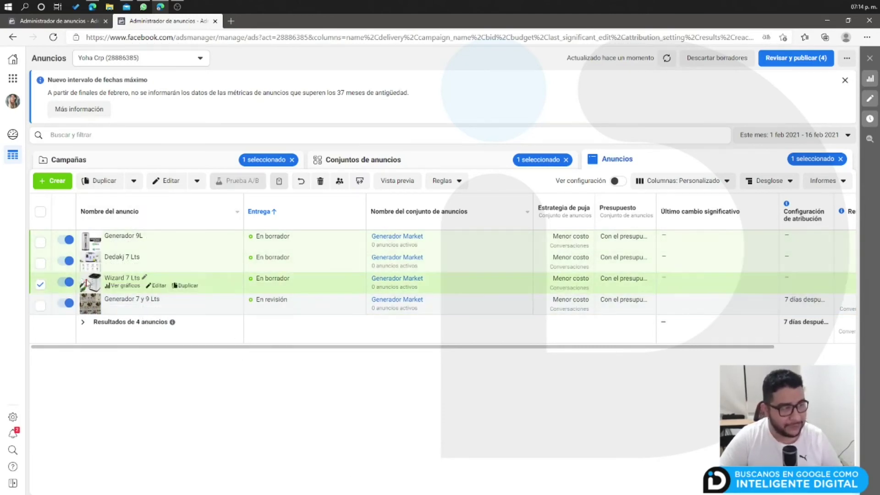
{"action": "left_click", "coordinate": [473, 163]}
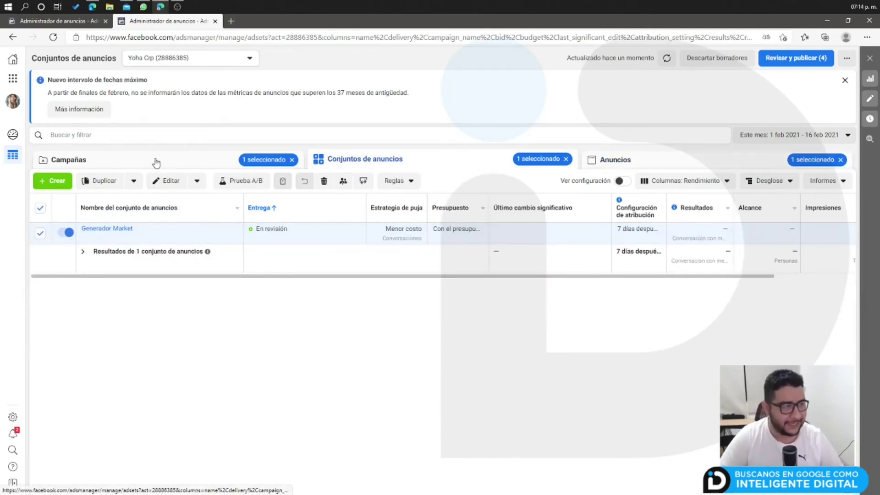
{"action": "left_click", "coordinate": [155, 161]}
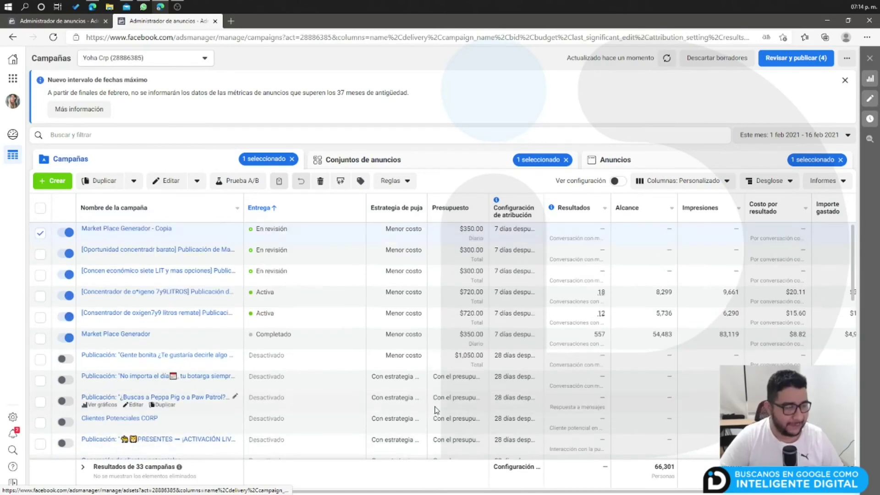